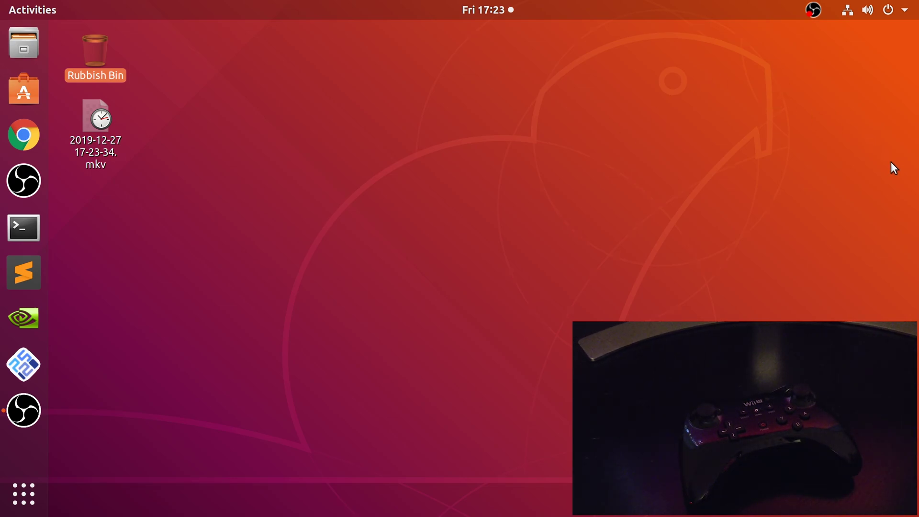
Connect the Nintendo RVL-CNT-01-UC controller from the Bluetooth settings page
left_click(869, 9)
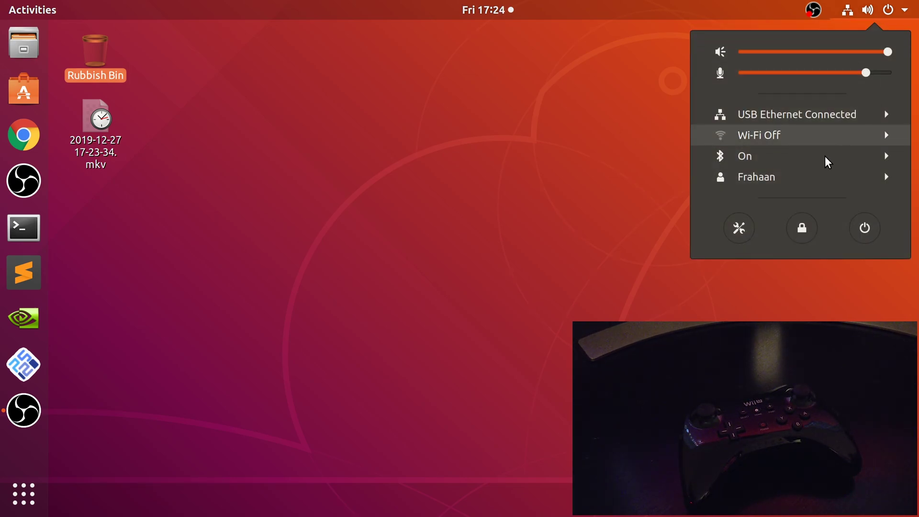
left_click(824, 156)
left_click(797, 198)
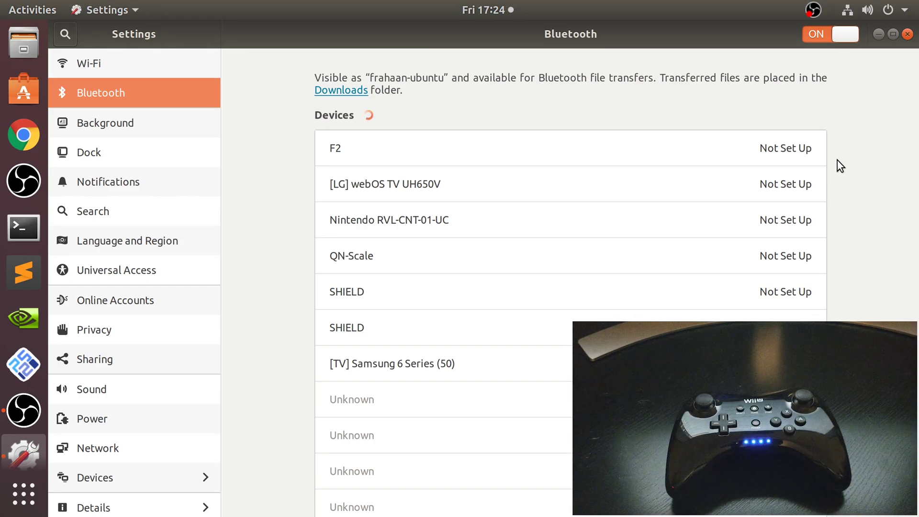
left_click(765, 218)
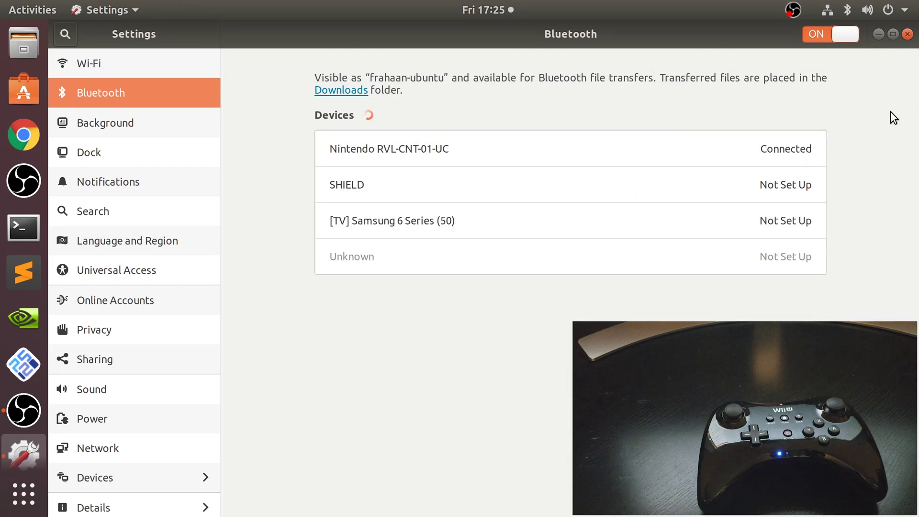
Close Settings, start PCSX2 and bring up the Controllers (PAD) Plugin Settings dialog
left_click(909, 35)
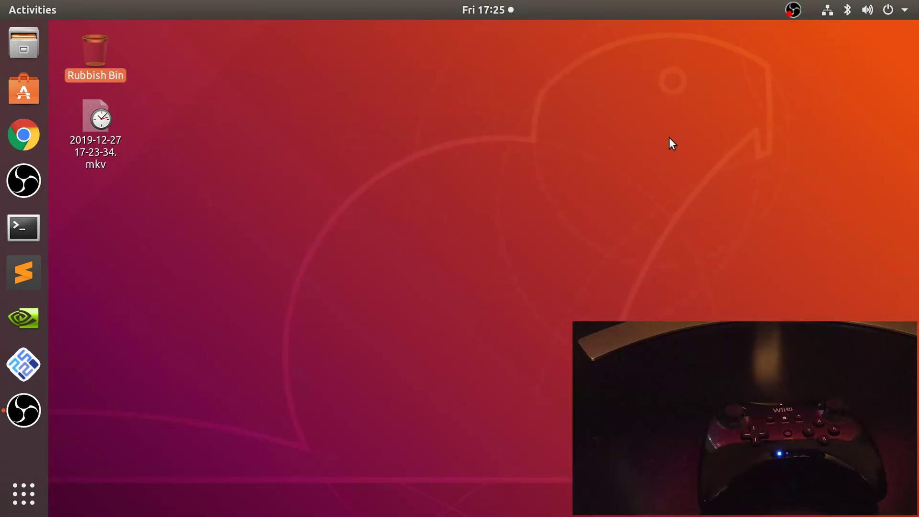
left_click(22, 364)
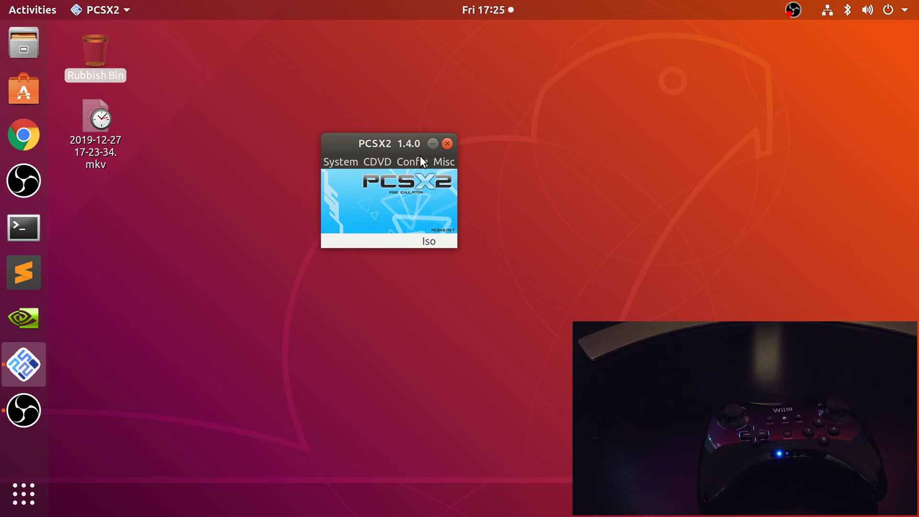
left_click(407, 163)
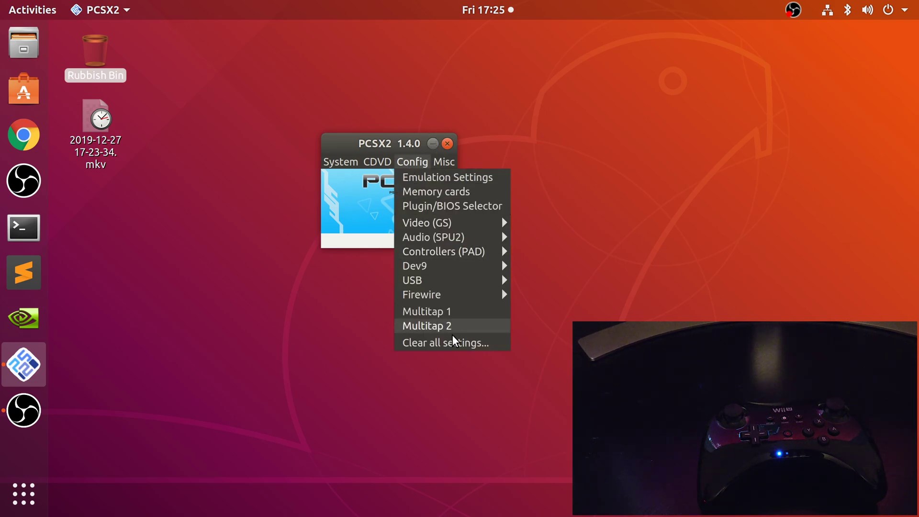
mouse_move(441, 252)
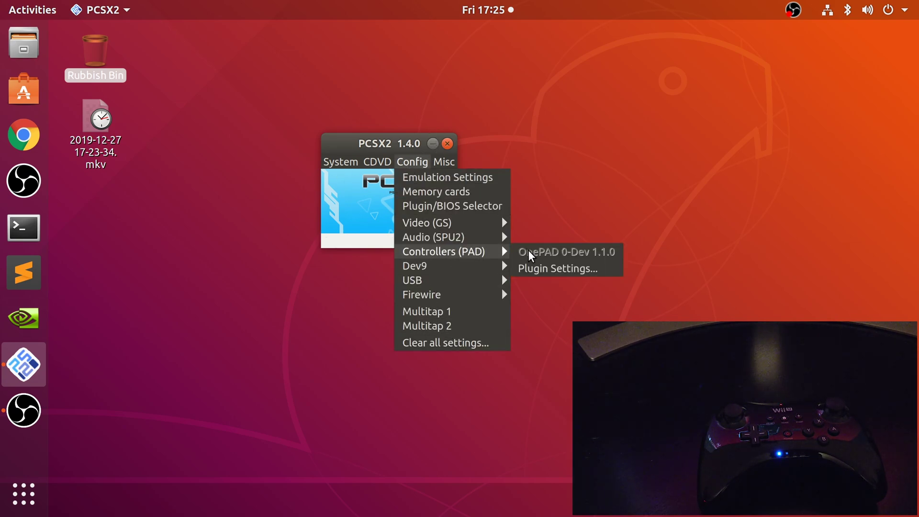
left_click(550, 268)
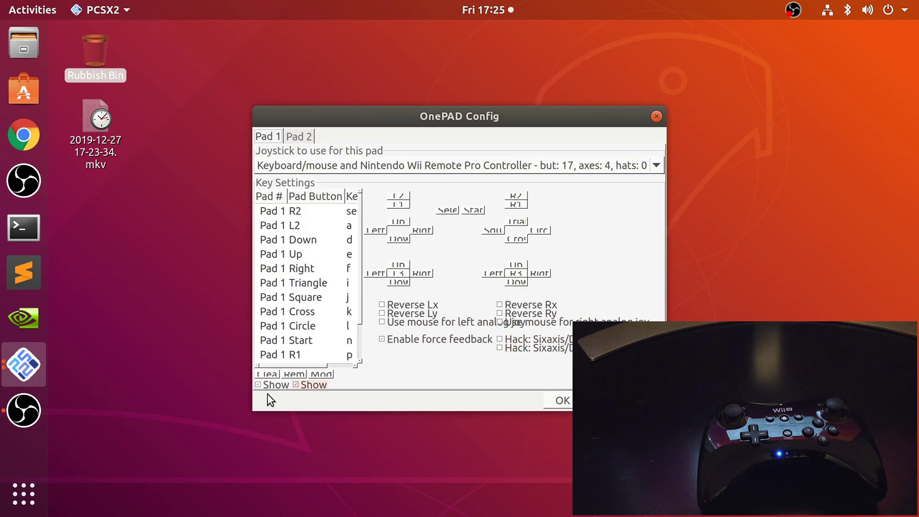
Choose the Nintendo Wii Remote Pro Controller as Pad 1's joystick and clear its default mappings
left_click(374, 165)
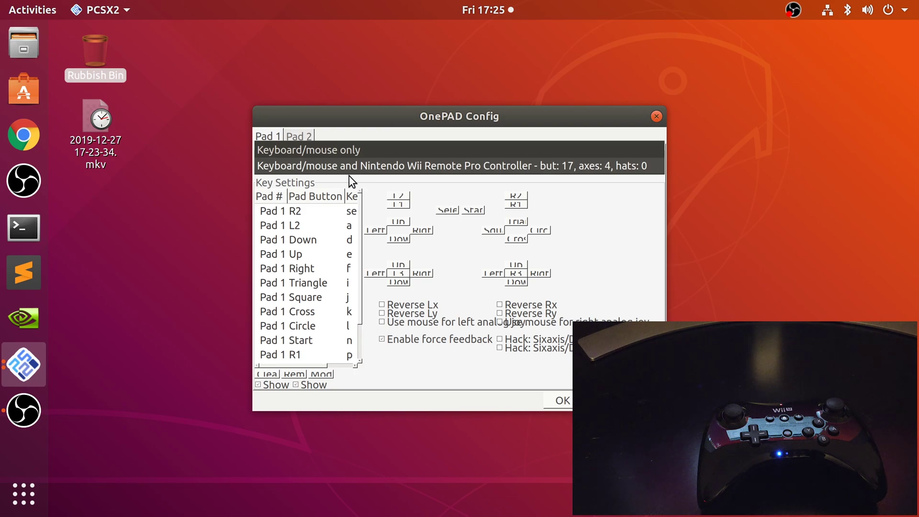
left_click(350, 168)
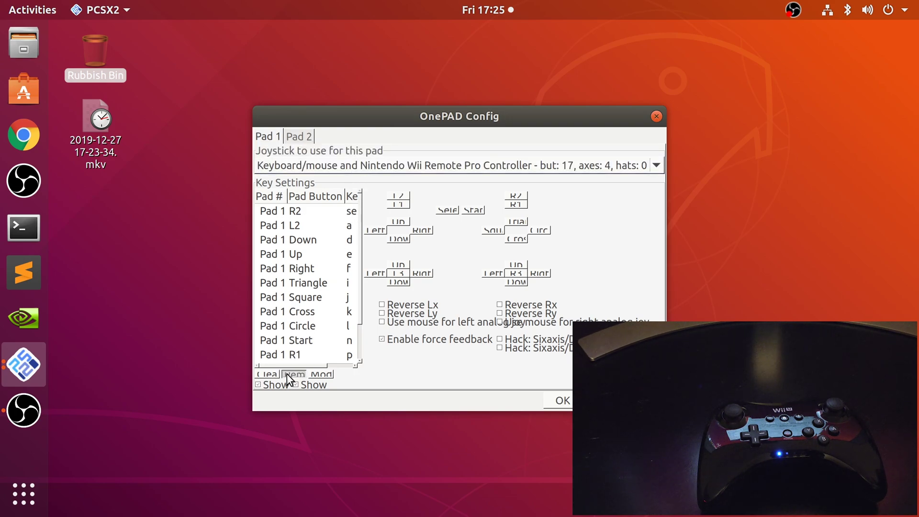
left_click(269, 373)
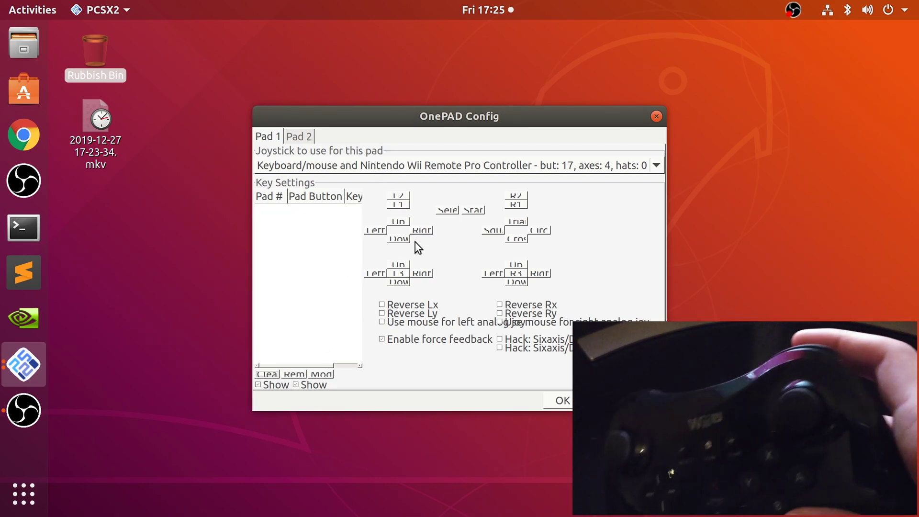
Bind R2, R1, Triangle, Circle, Square, right-stick down and left, and R3 to the controller
left_click(517, 196)
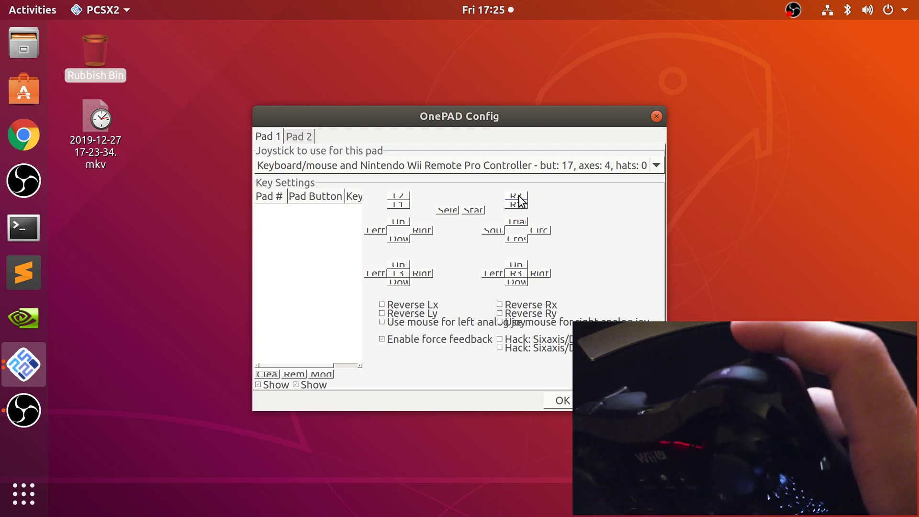
left_click(520, 205)
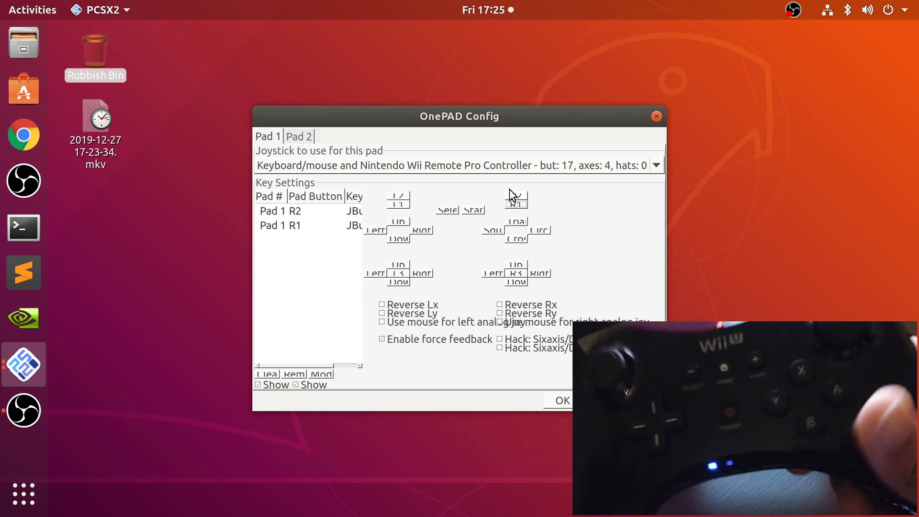
left_click(516, 222)
left_click(538, 231)
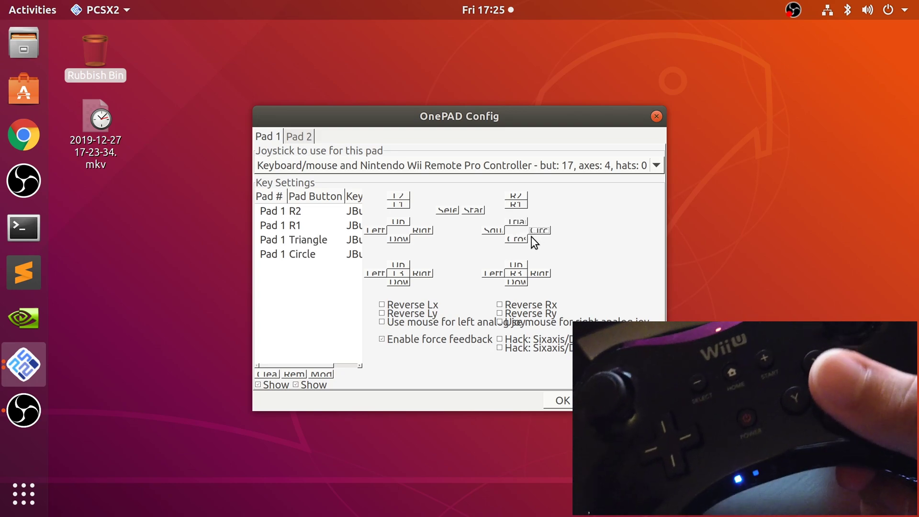
left_click(488, 233)
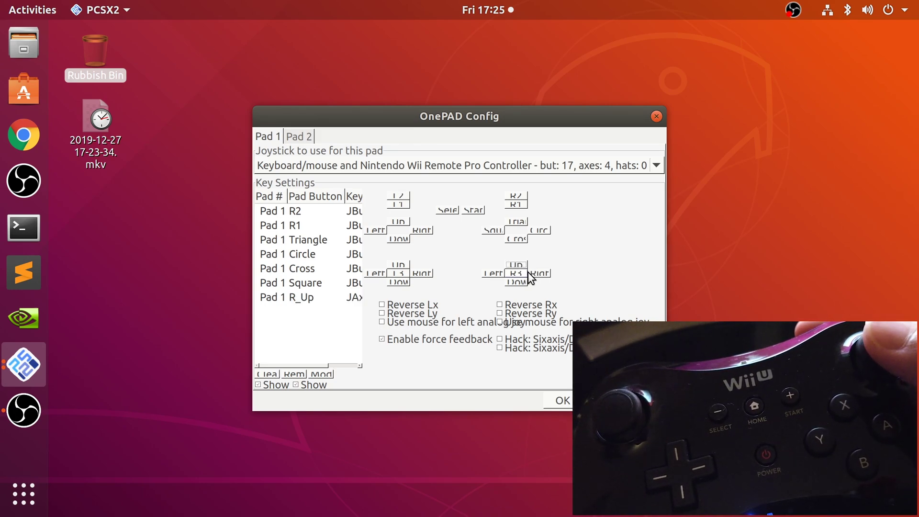
left_click(517, 282)
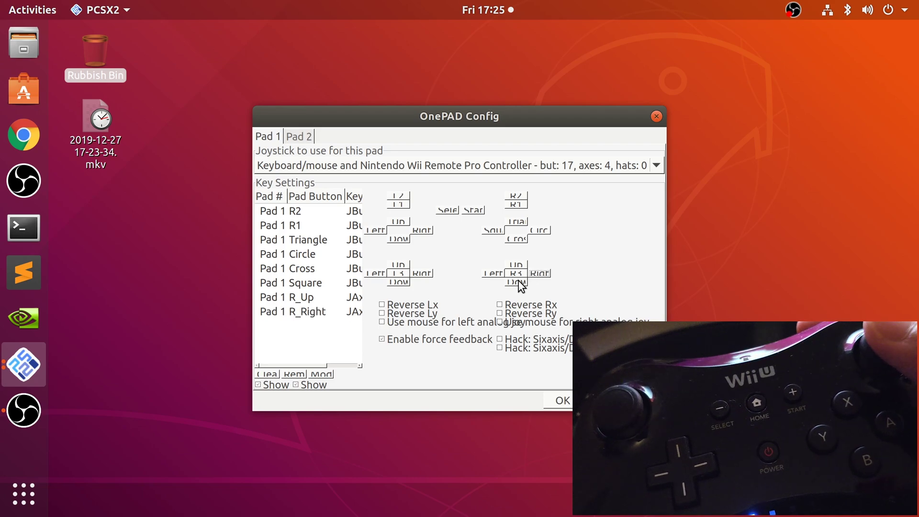
left_click(492, 274)
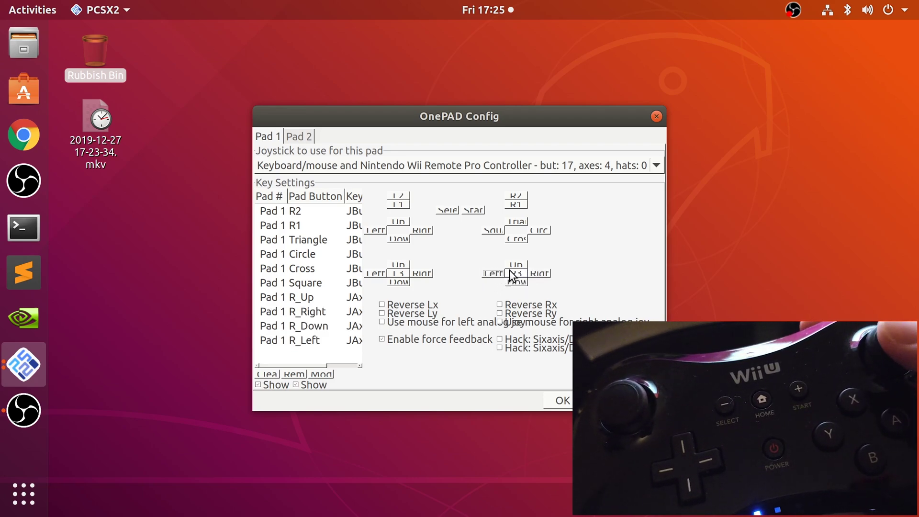
left_click(516, 273)
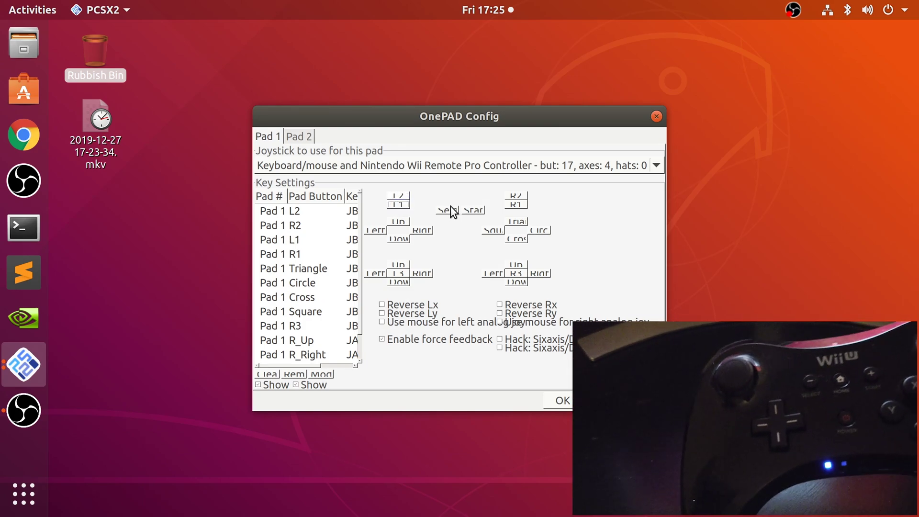
Bind D-pad Up, Left and Down to the Wii U controller
left_click(399, 222)
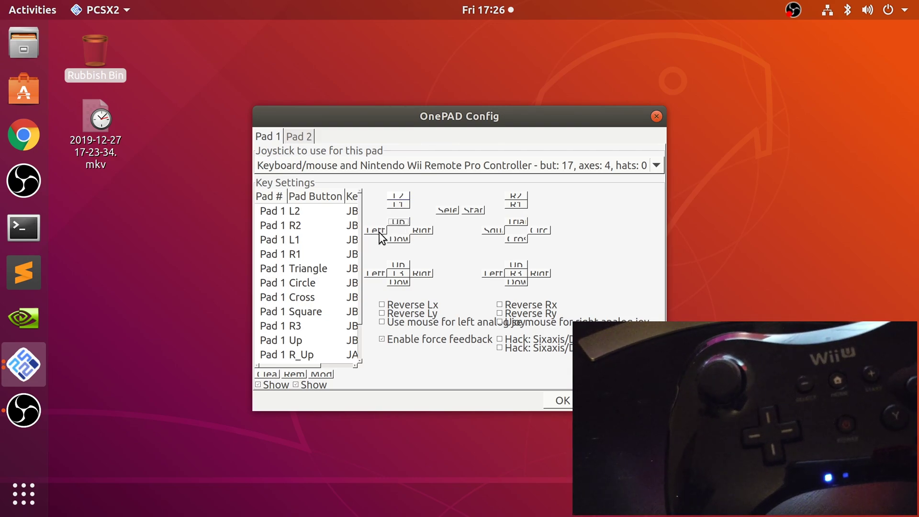
left_click(378, 223)
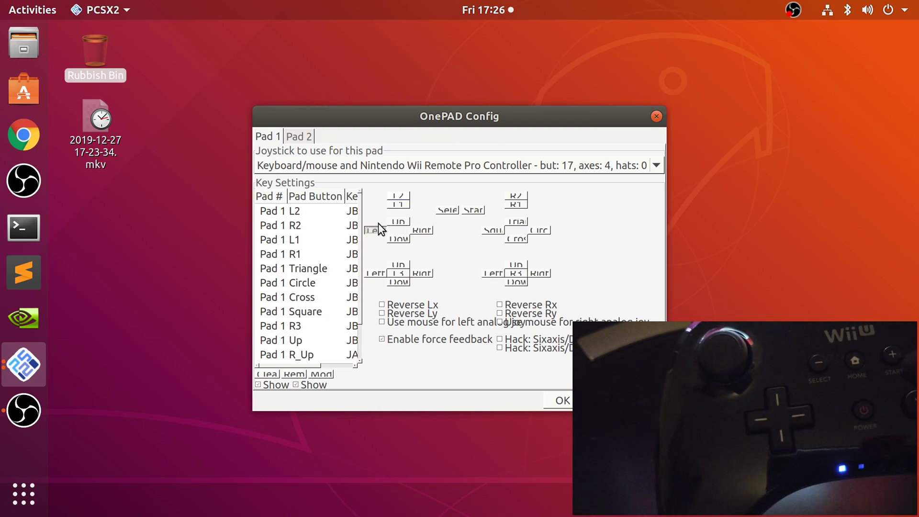
left_click(397, 242)
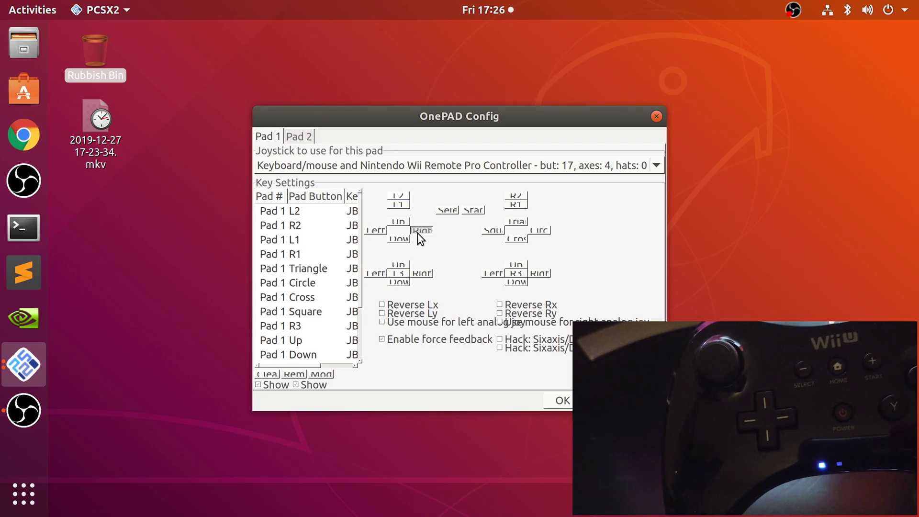
Bind the left-stick up, right and down inputs, then Start and Select
left_click(401, 264)
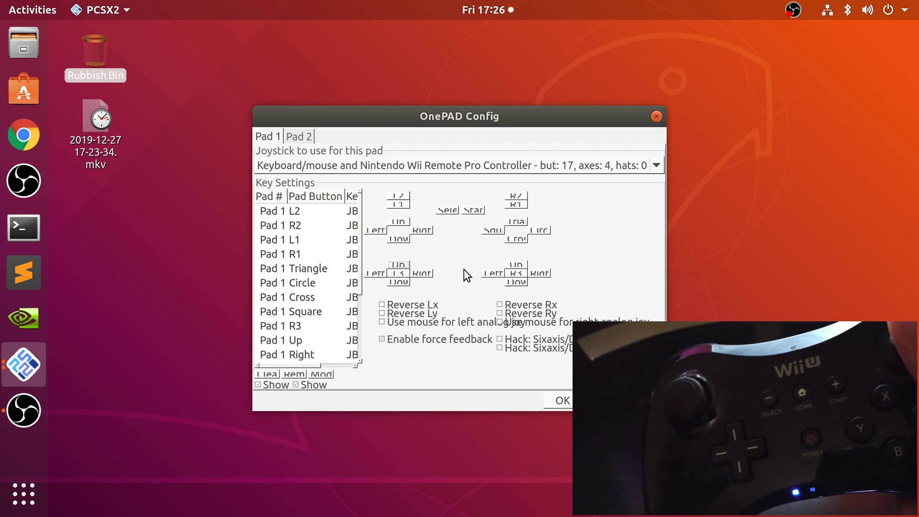
left_click(426, 275)
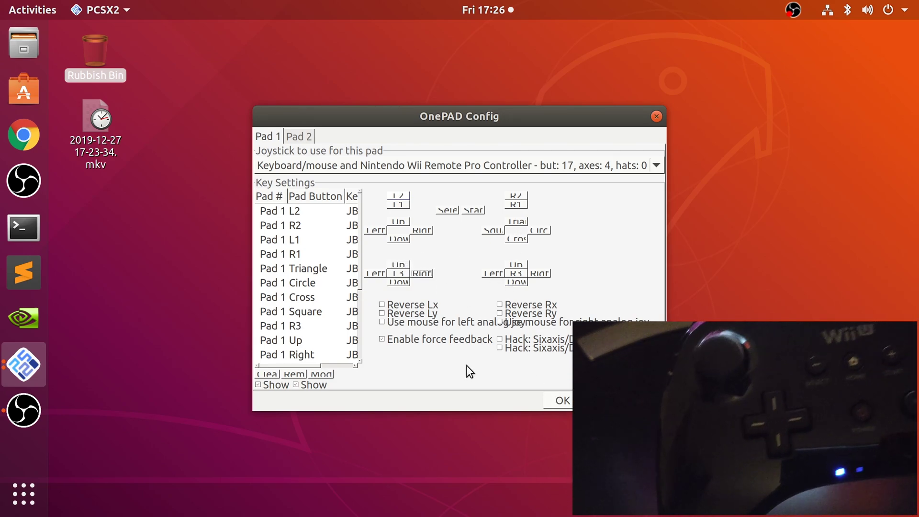
left_click(404, 282)
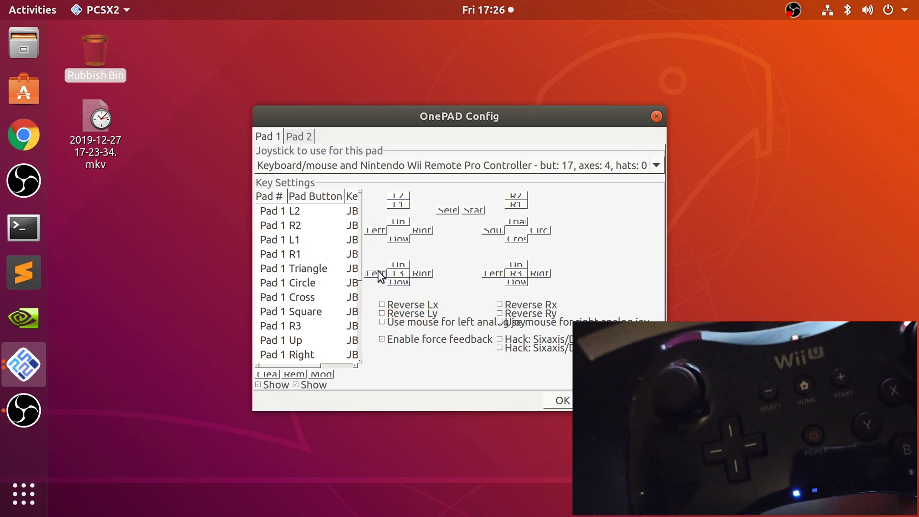
left_click(395, 272)
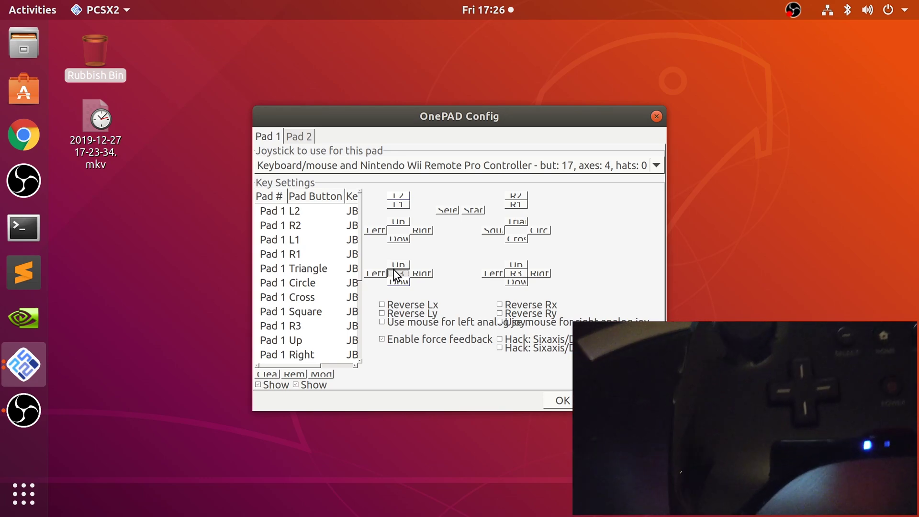
left_click(464, 210)
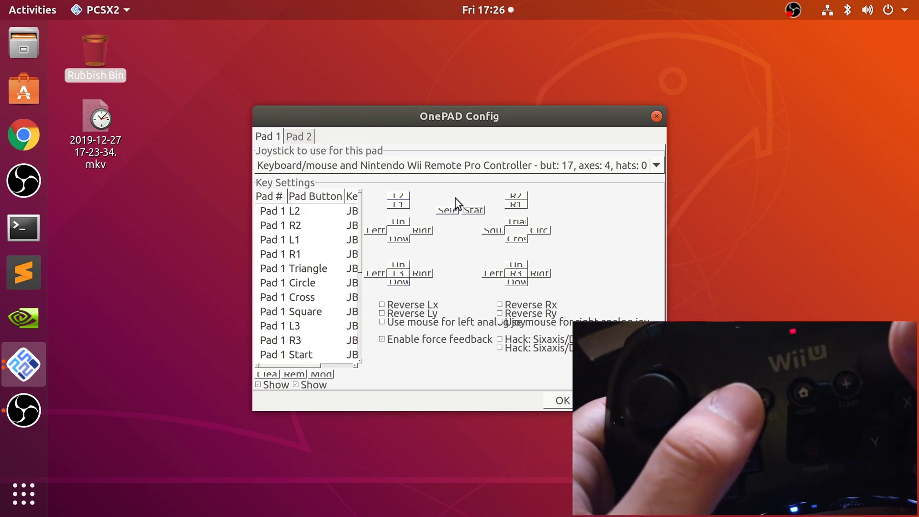
left_click(456, 198)
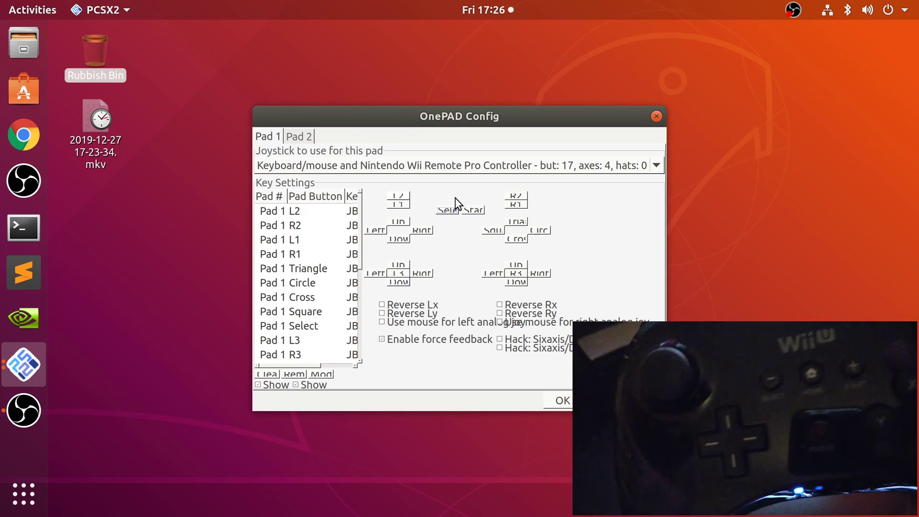
left_click(431, 339)
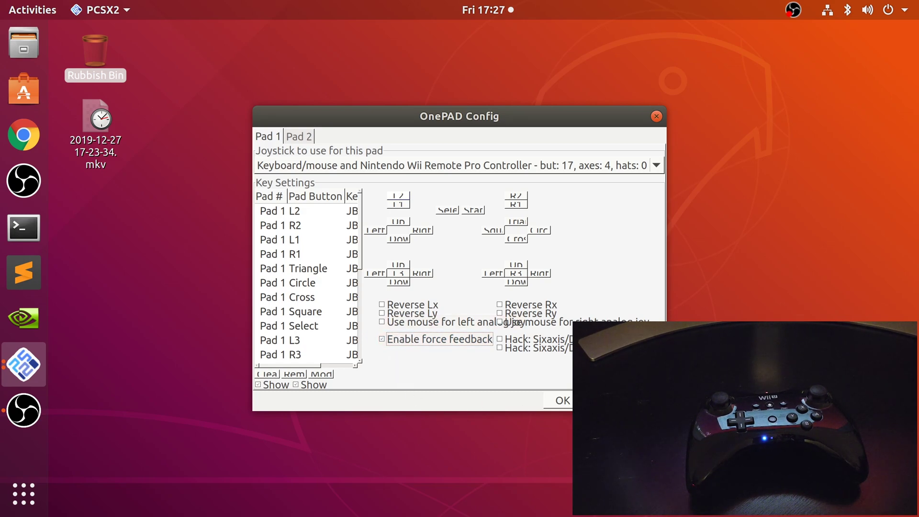
Save the OnePAD mapping and start choosing the Tekken 4 ISO from the CDVD menu
left_click(569, 403)
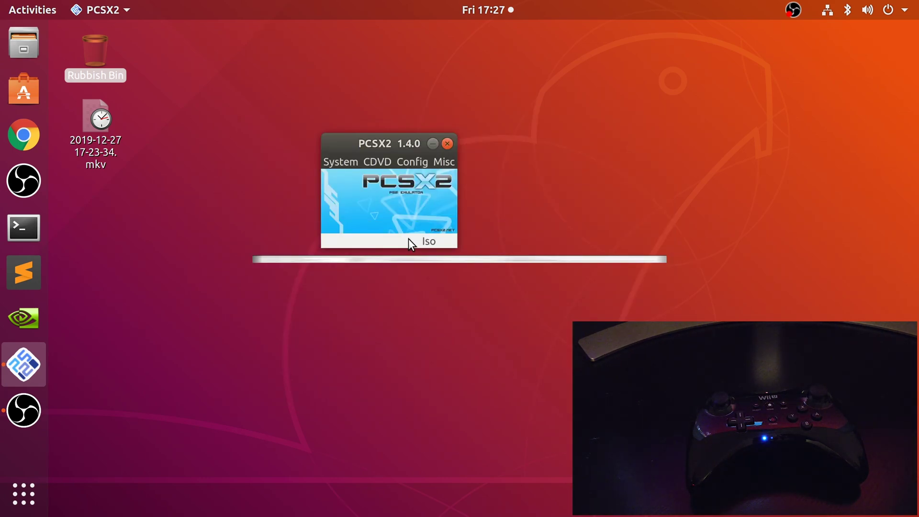
left_click(380, 163)
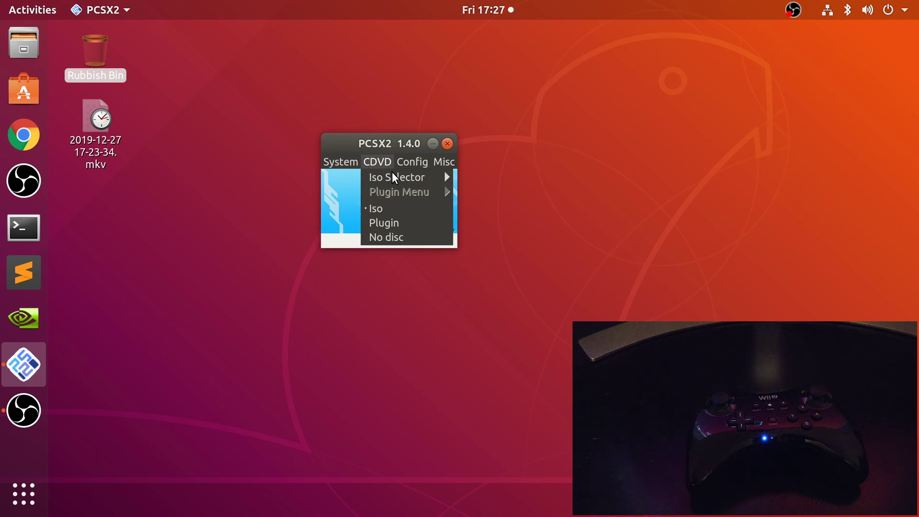
mouse_move(402, 177)
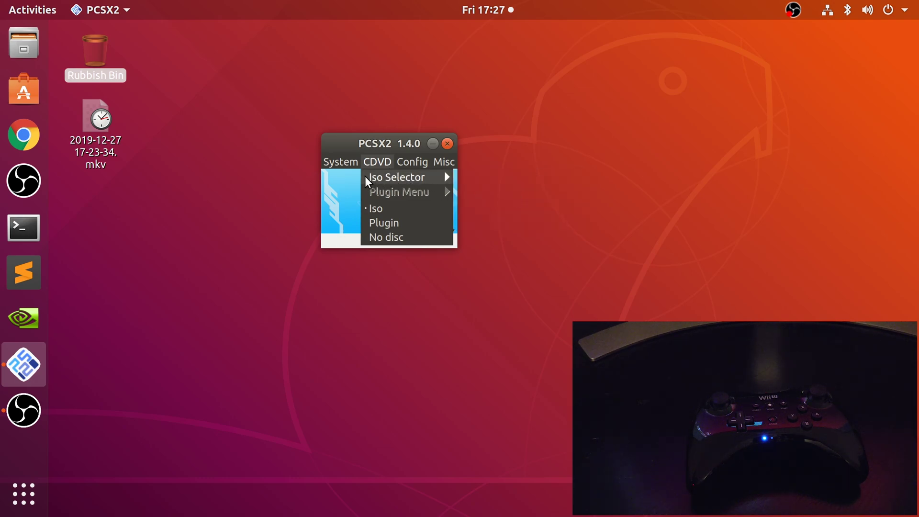